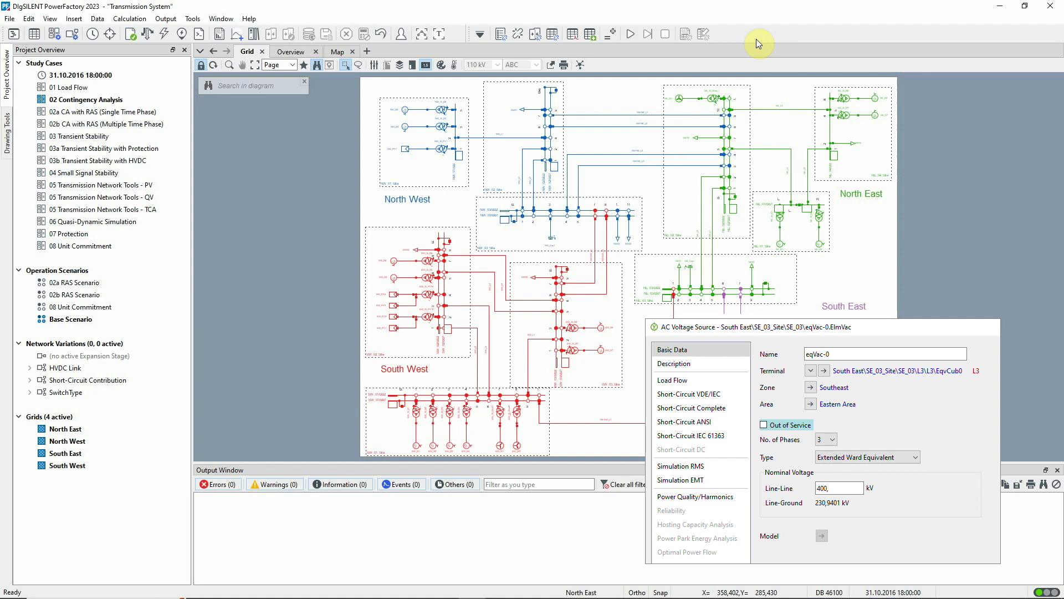
Step: Close the AC Voltage Source properties dialog for the Ward-equivalent source
key(Escape)
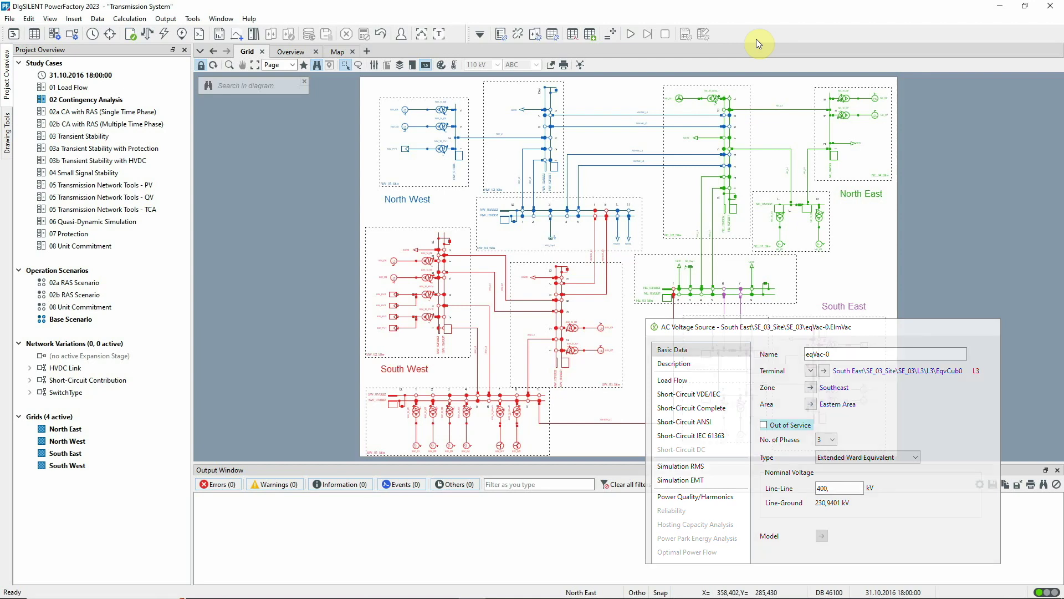
Step: Switch to the Additional Functions toolbox and bring up the Network Reduction dialog
click(480, 34)
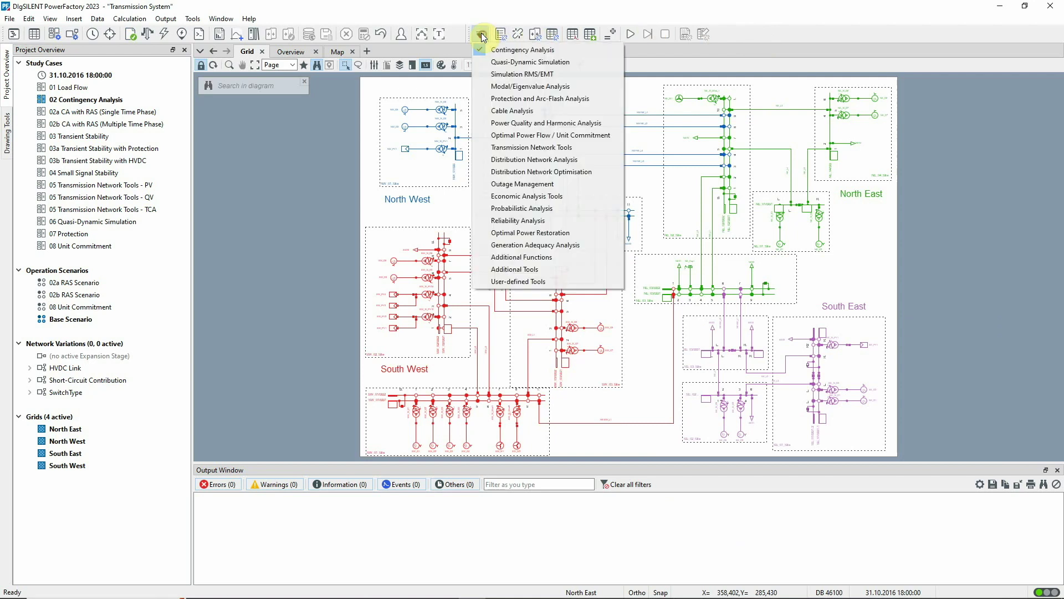
click(541, 245)
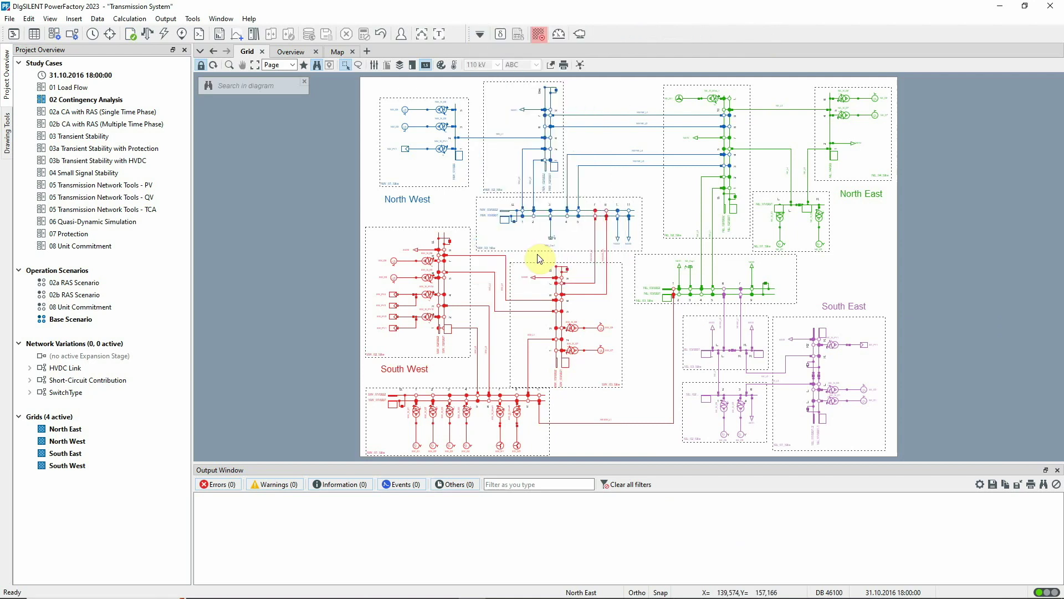
click(539, 34)
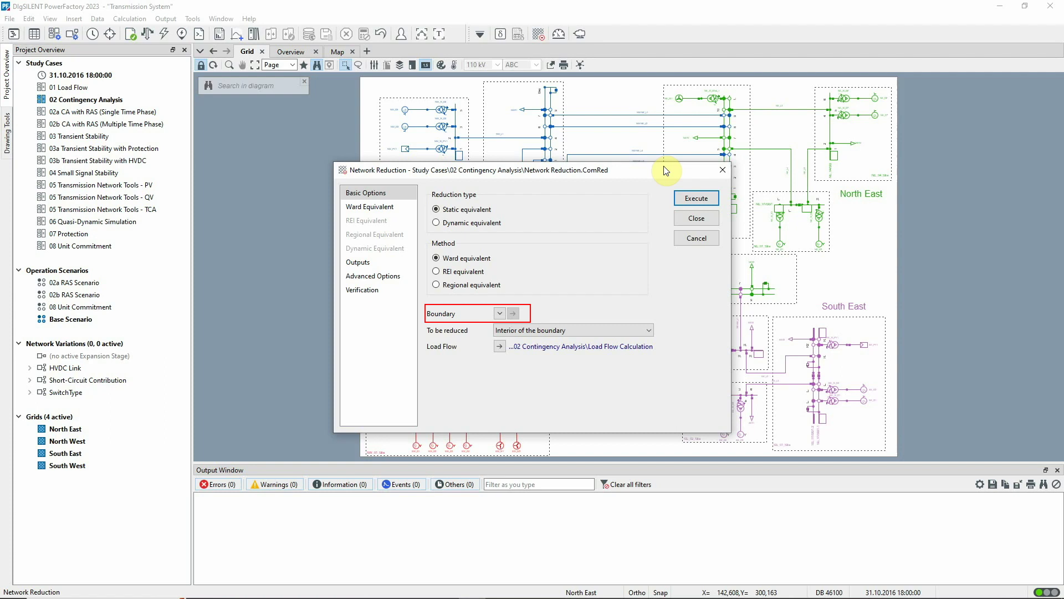
Step: Cancel Network Reduction, frame the South East area, and run a load flow
click(697, 237)
click(224, 67)
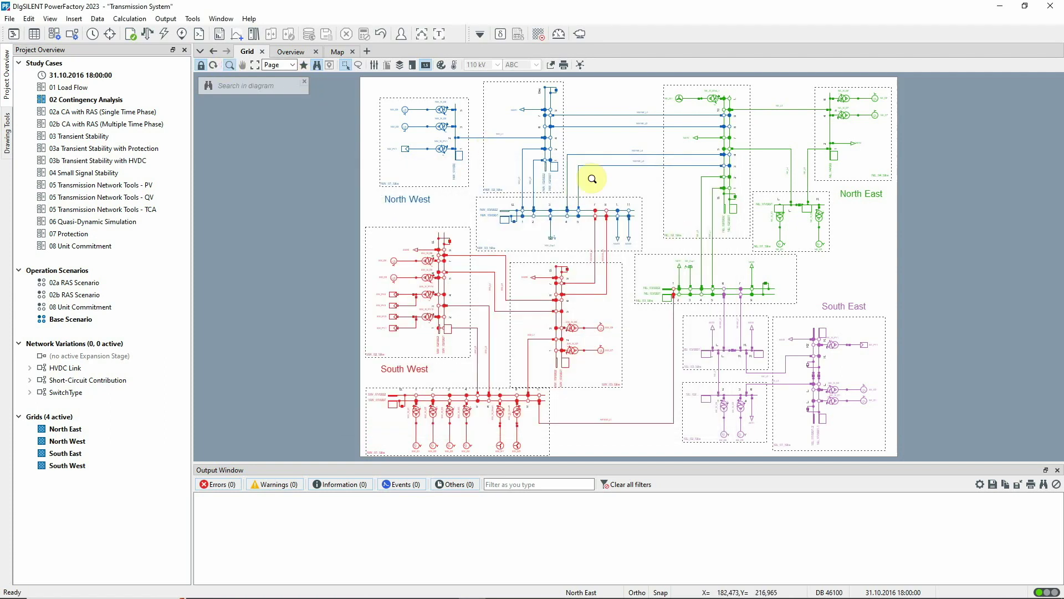
drag(612, 231, 973, 457)
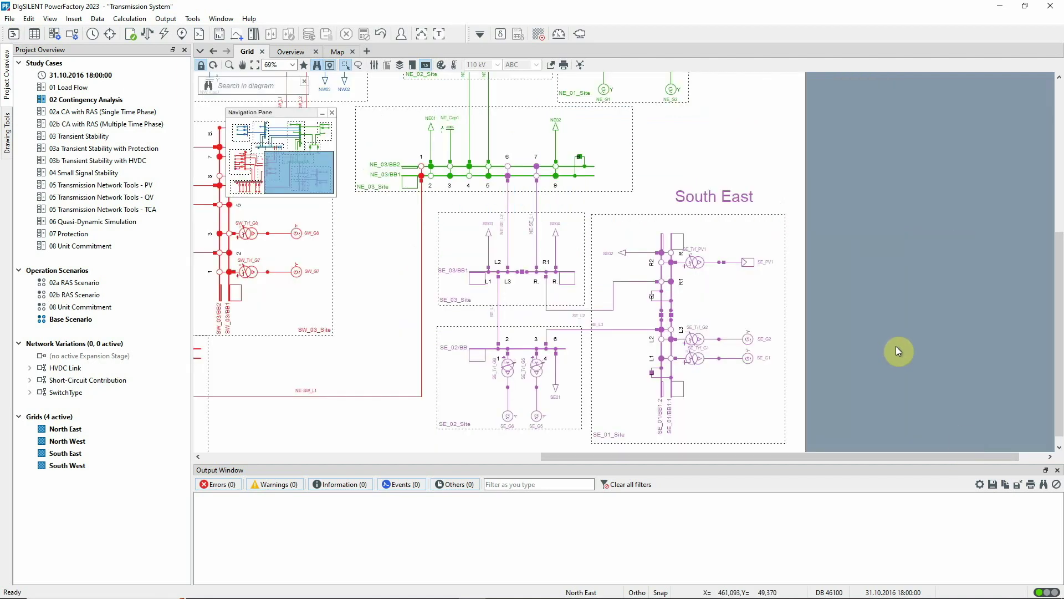
click(145, 36)
click(722, 138)
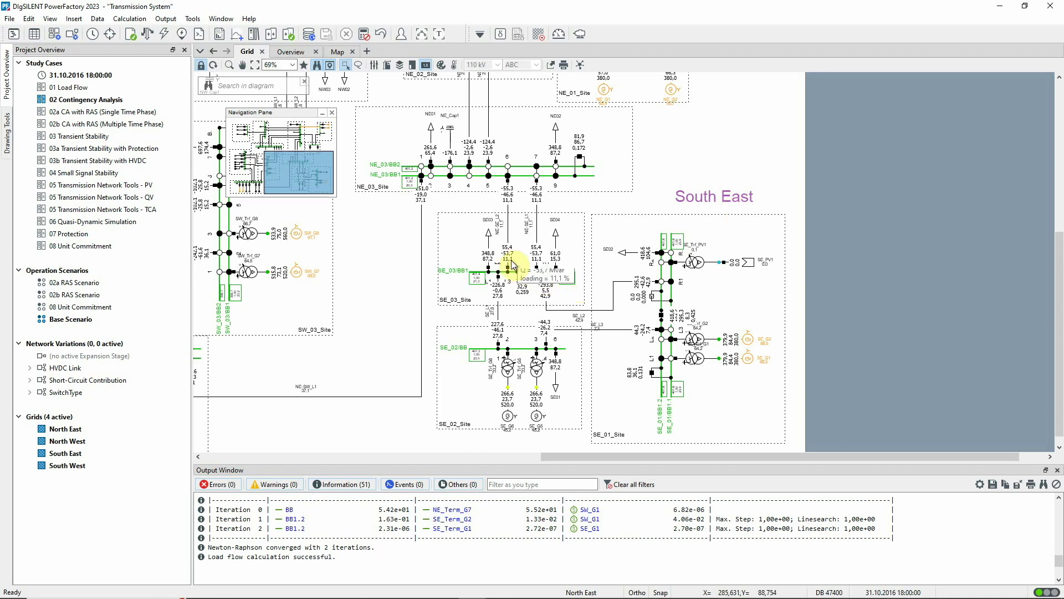
Step: Create a new boundary from lines NE-SE_L1 and NE-SE_L2 at SE_03
ctrl+click(538, 262)
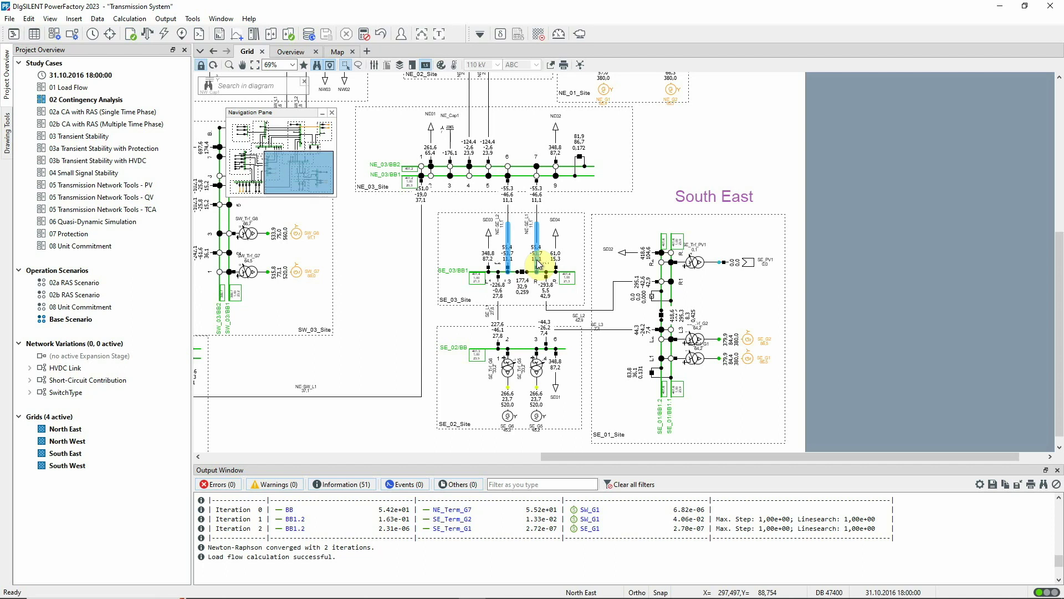
right_click(537, 264)
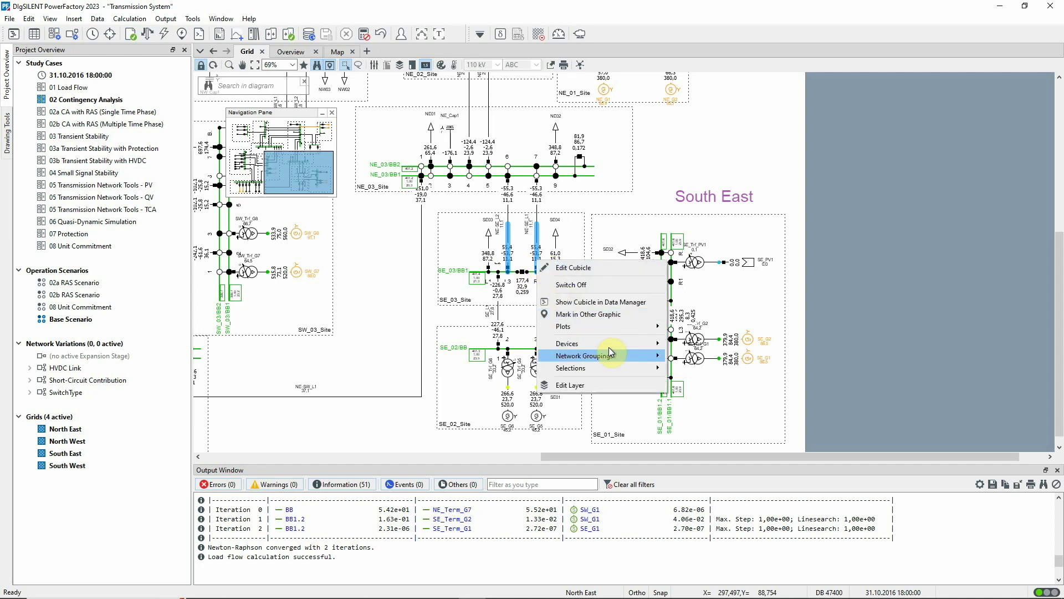
mouse_move(618, 355)
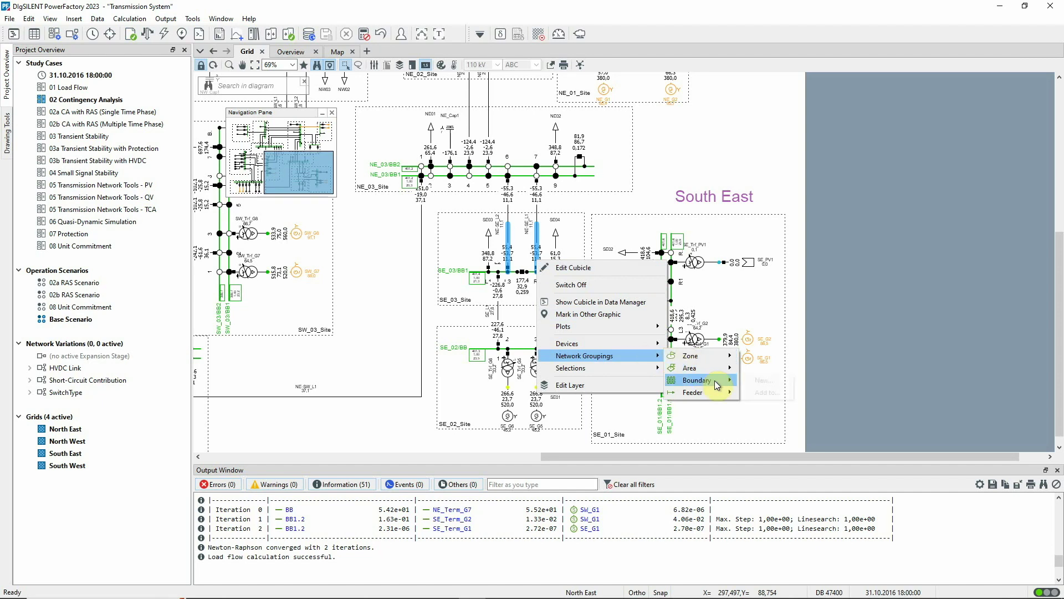
mouse_move(733, 384)
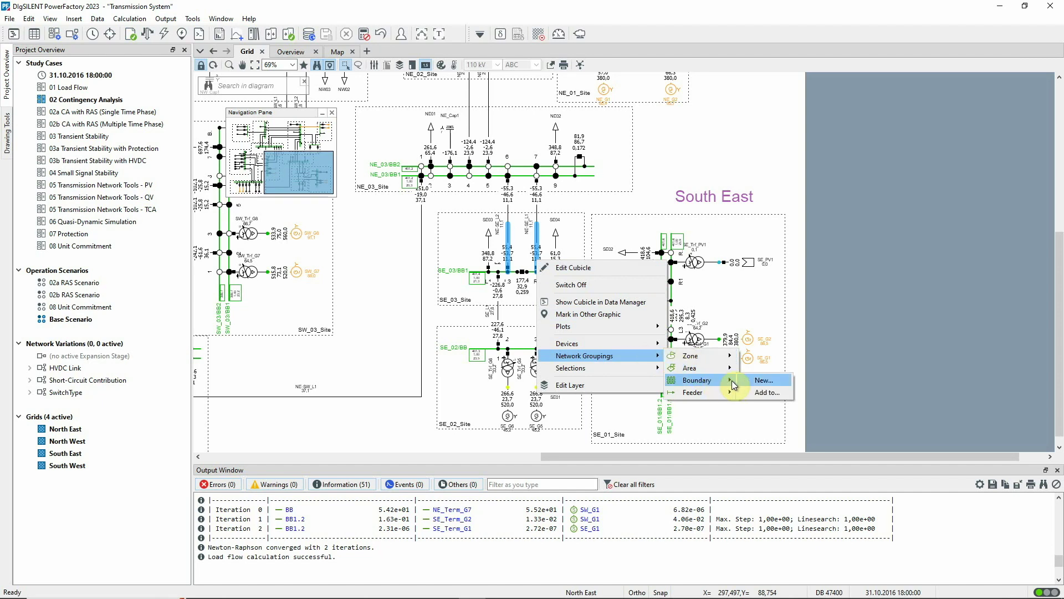
click(786, 379)
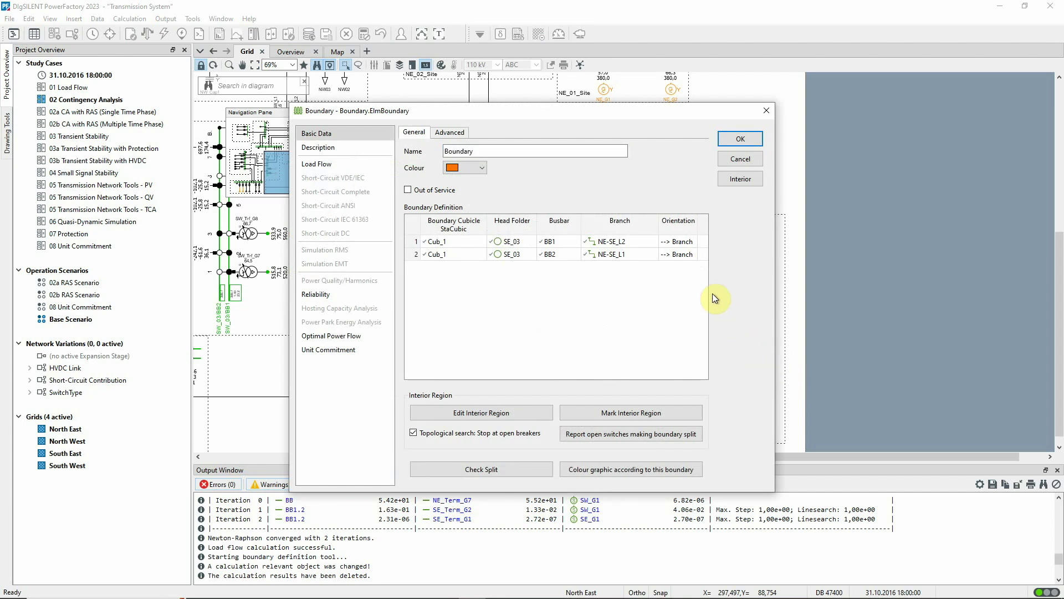
Step: Set both boundary rows' orientation to Busbar and confirm the network splits into two regions
click(685, 242)
click(686, 243)
click(684, 259)
click(684, 257)
click(685, 257)
click(524, 466)
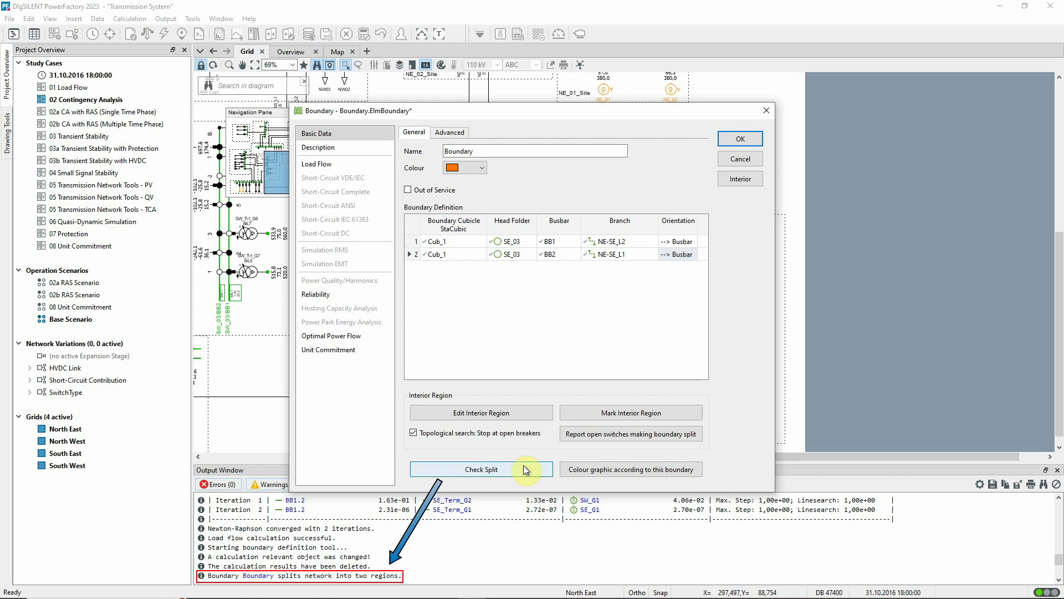
Step: Save the boundary and select it as the region to reduce in Network Reduction
click(728, 141)
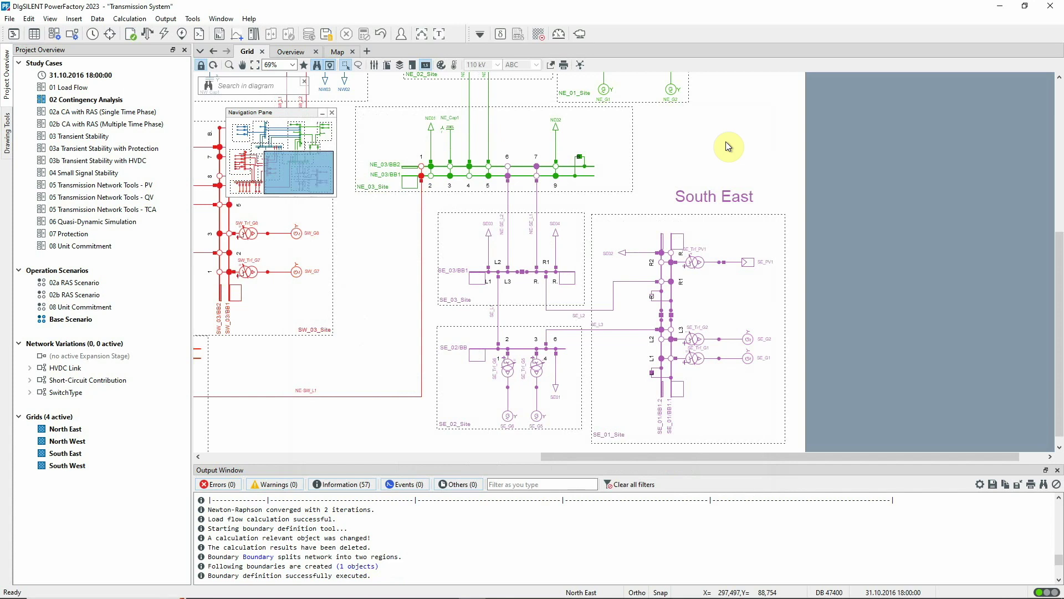
click(539, 35)
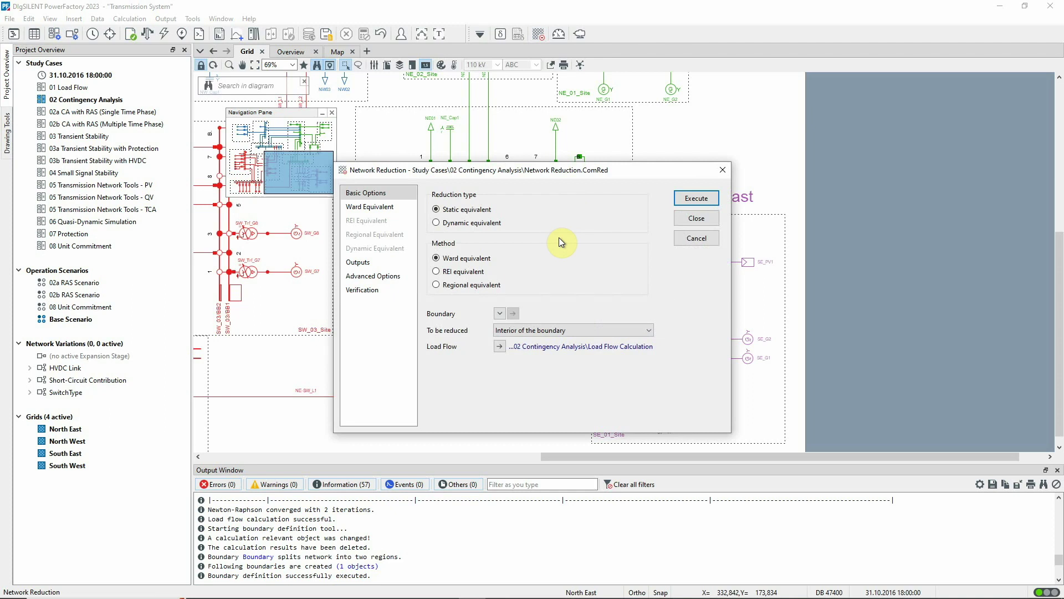
click(500, 313)
click(496, 328)
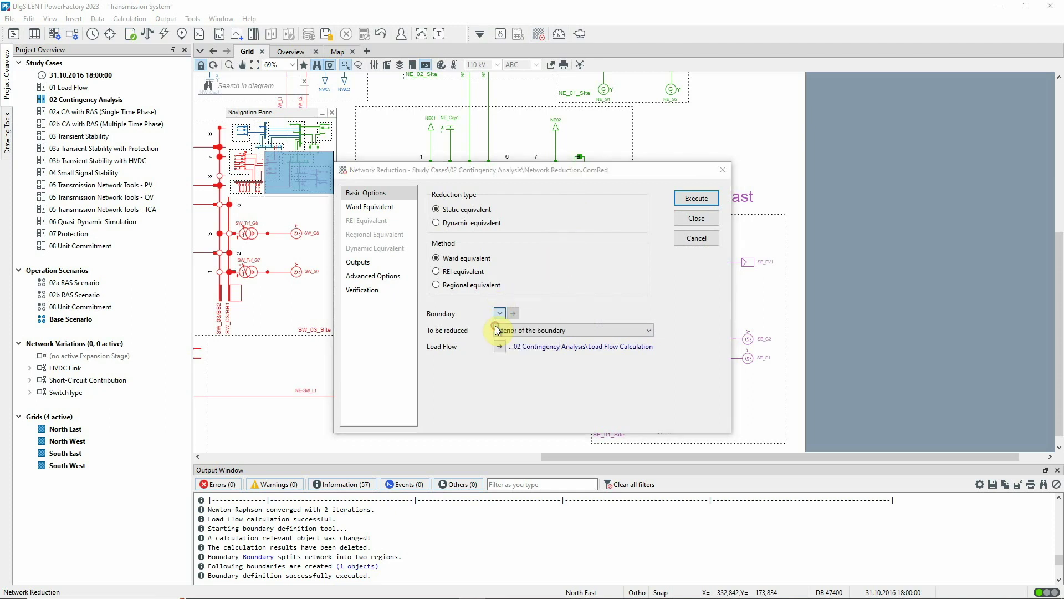
click(333, 262)
click(715, 228)
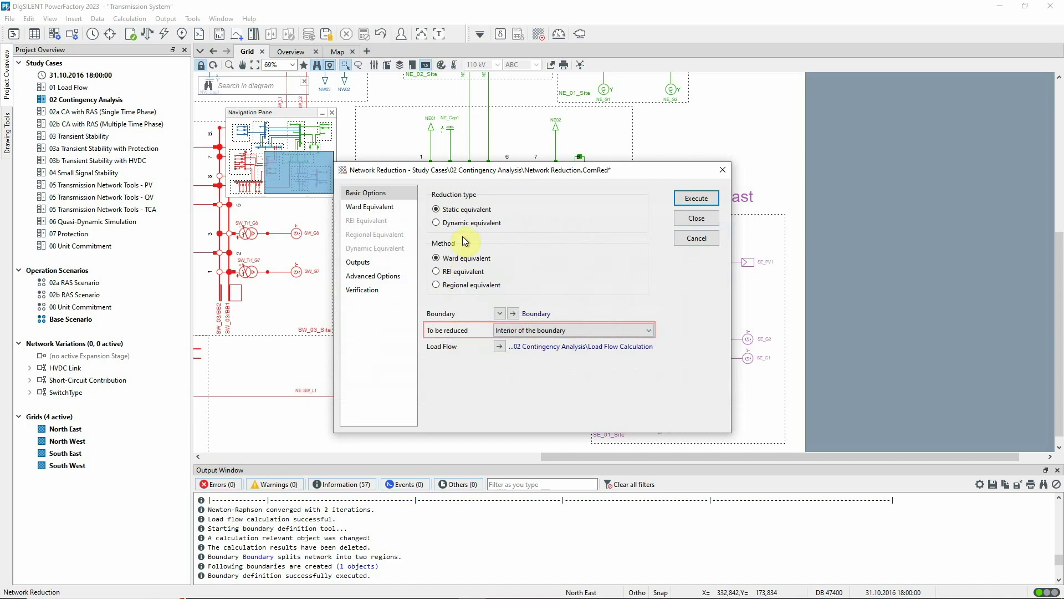
Step: Set the reduction to create a new variation and check load flow results at 1 %
click(376, 264)
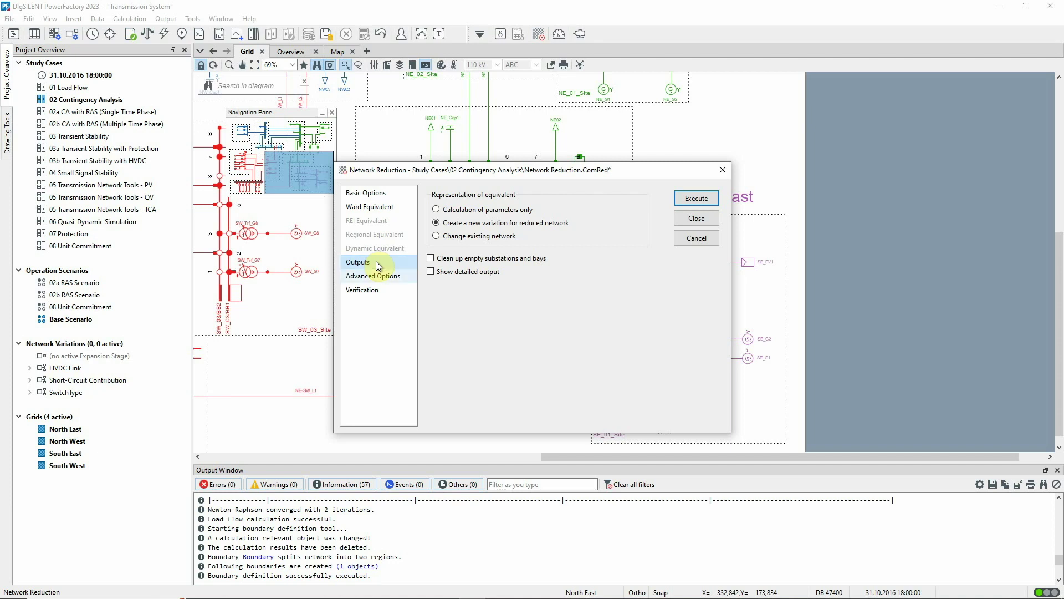
click(381, 287)
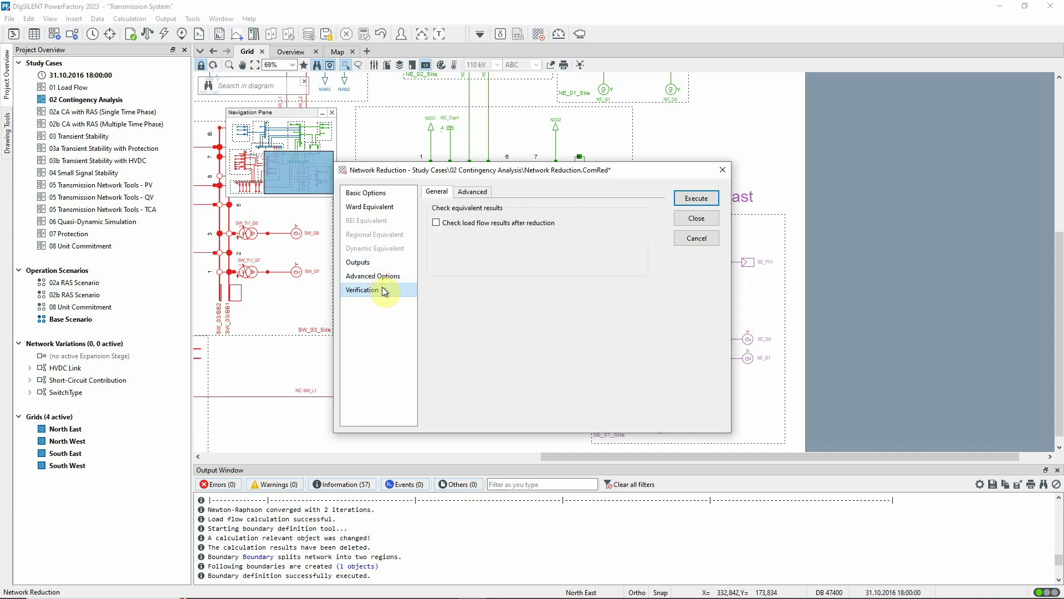
click(436, 223)
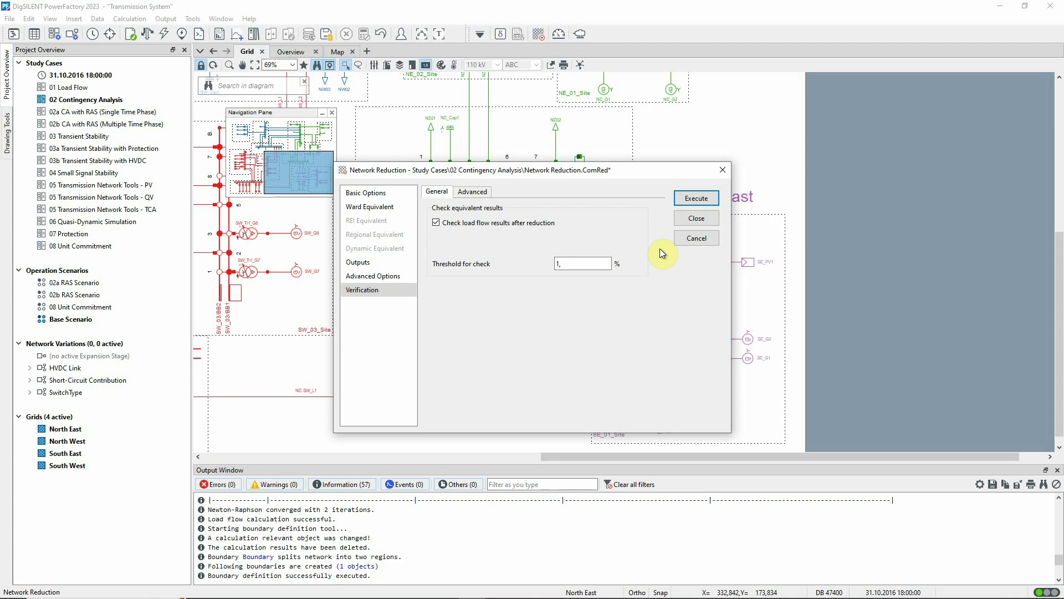
click(680, 199)
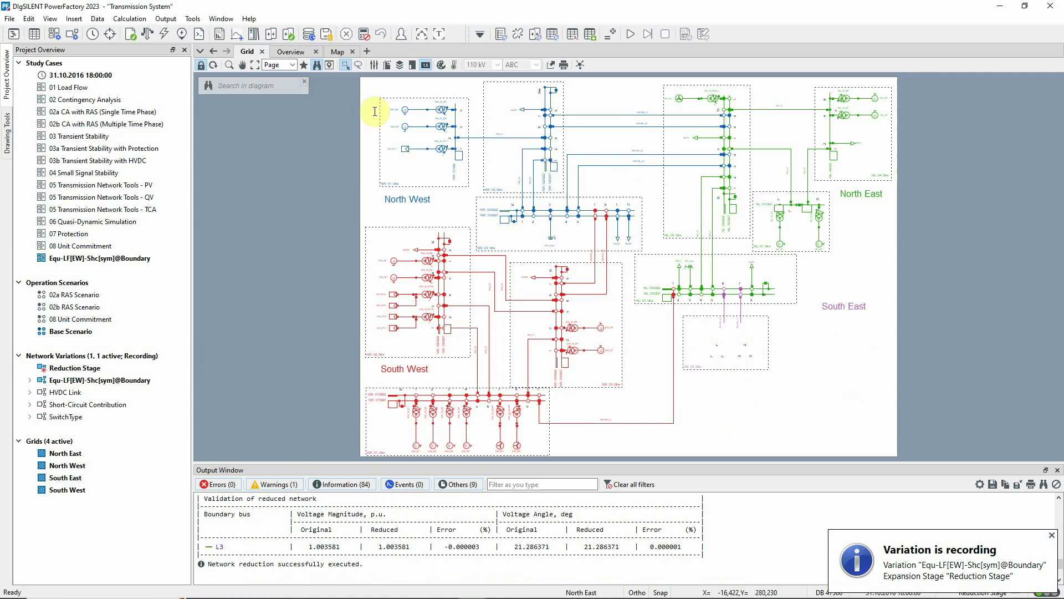
click(229, 65)
drag(563, 227, 963, 455)
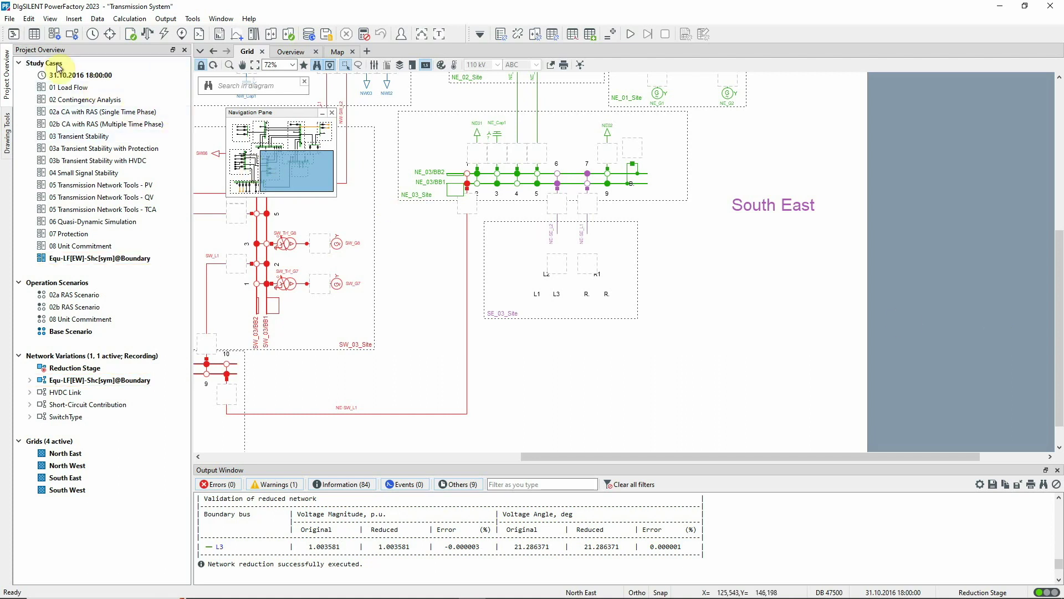
click(28, 30)
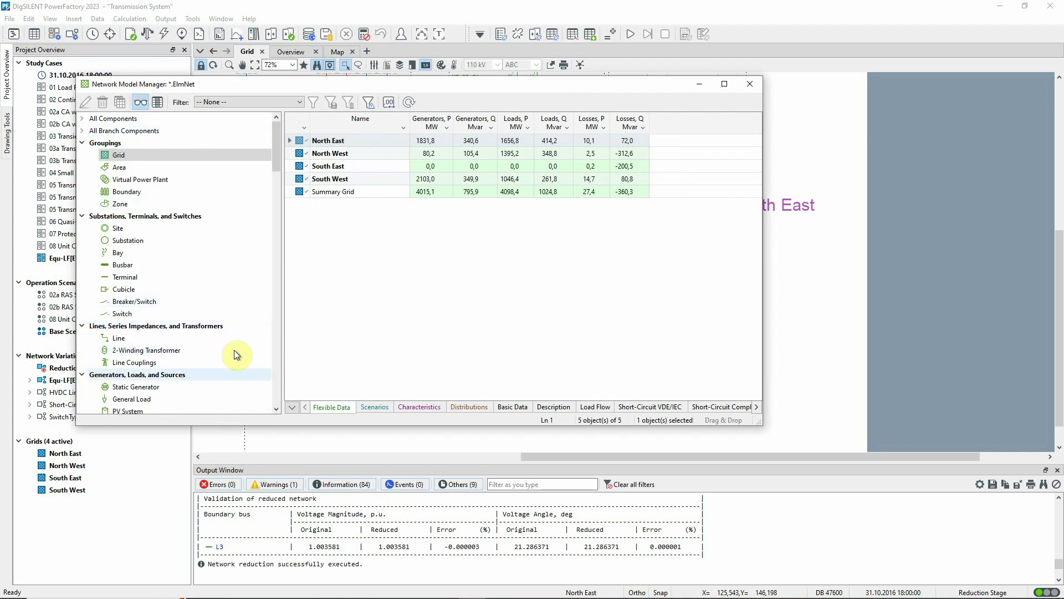
scroll(233, 371, down, 2)
click(202, 363)
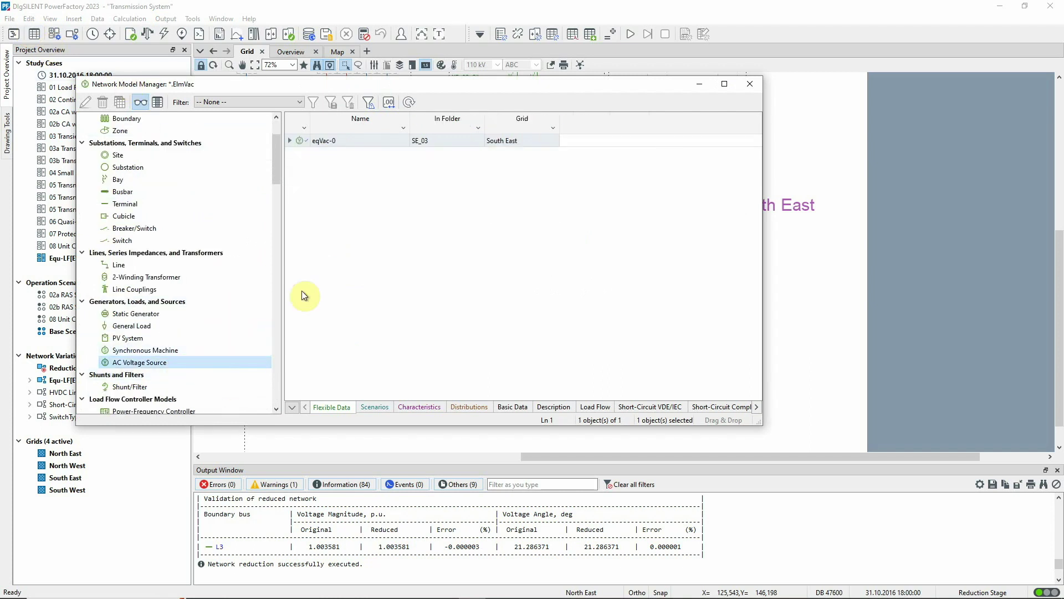
double_click(301, 139)
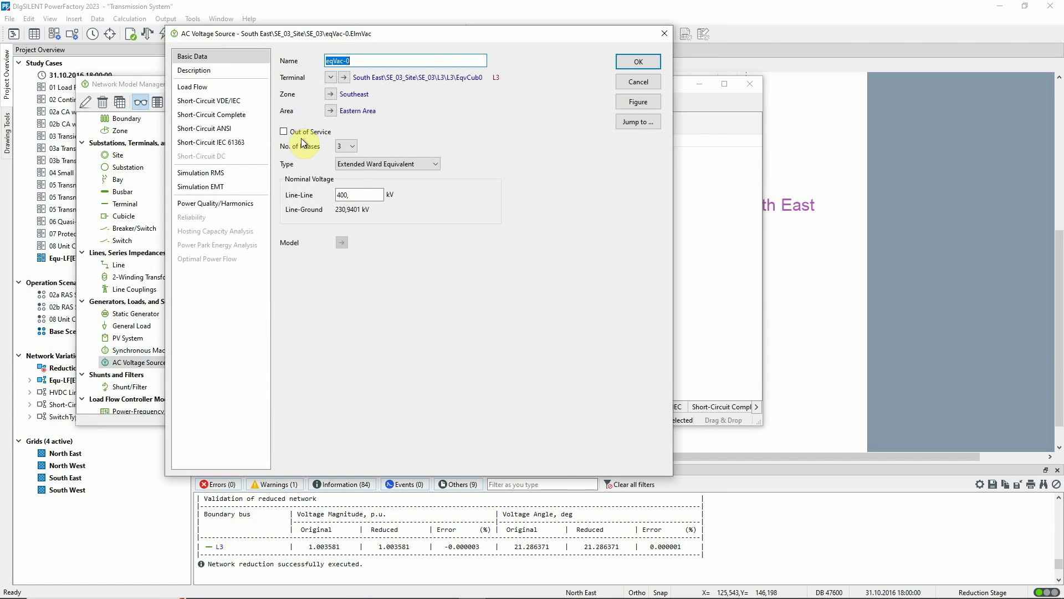
click(640, 83)
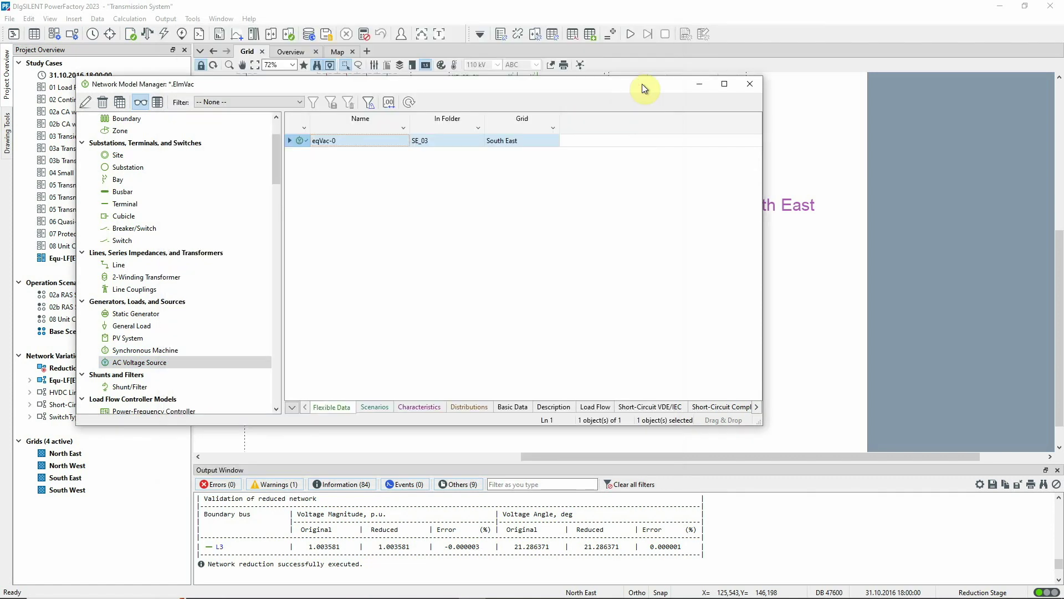
click(752, 85)
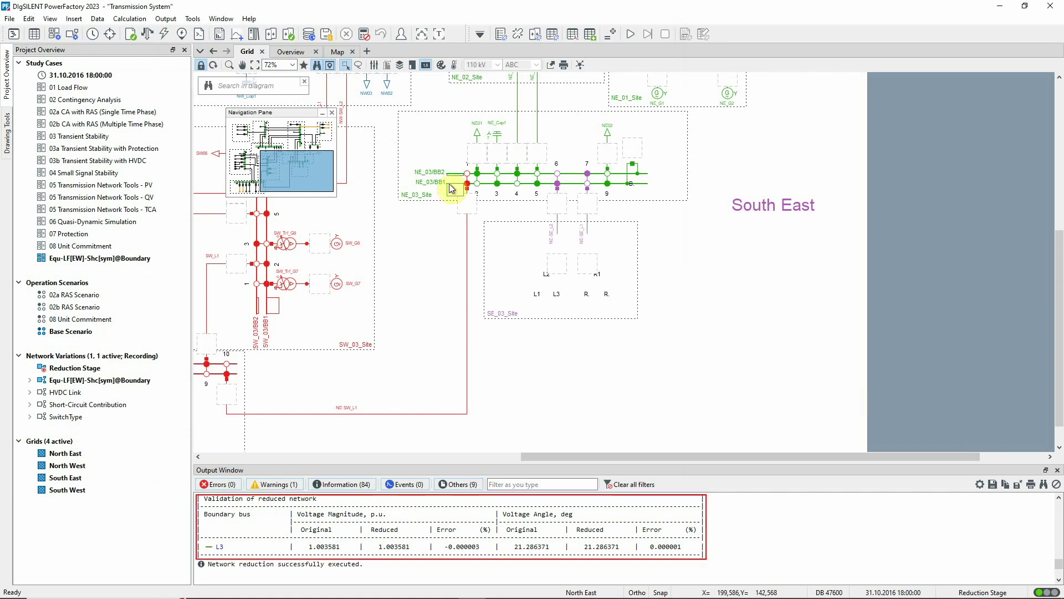
Step: Execute a load flow on the reduced South East network
click(147, 34)
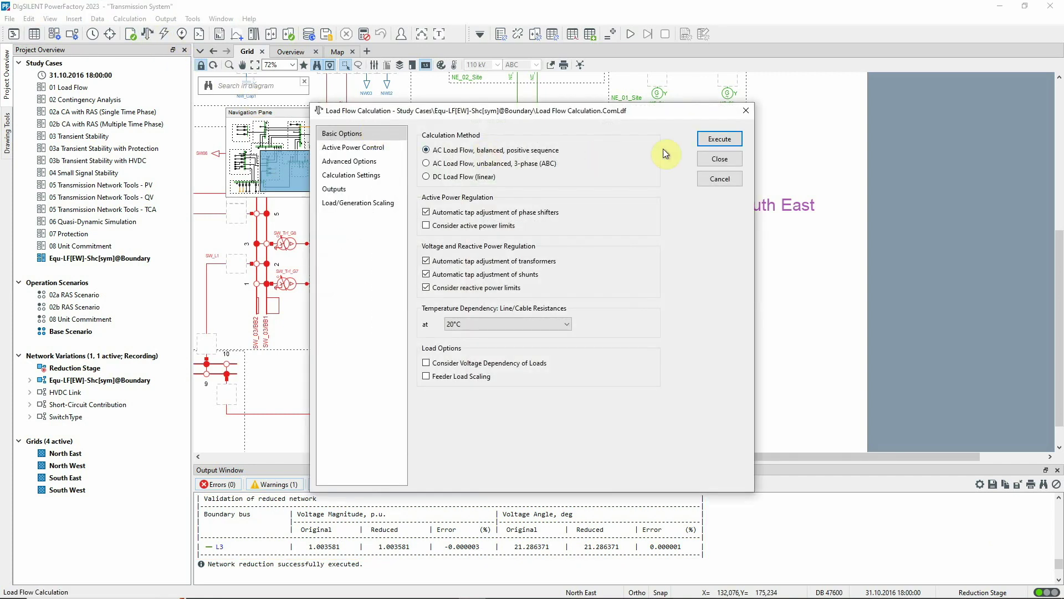
click(719, 139)
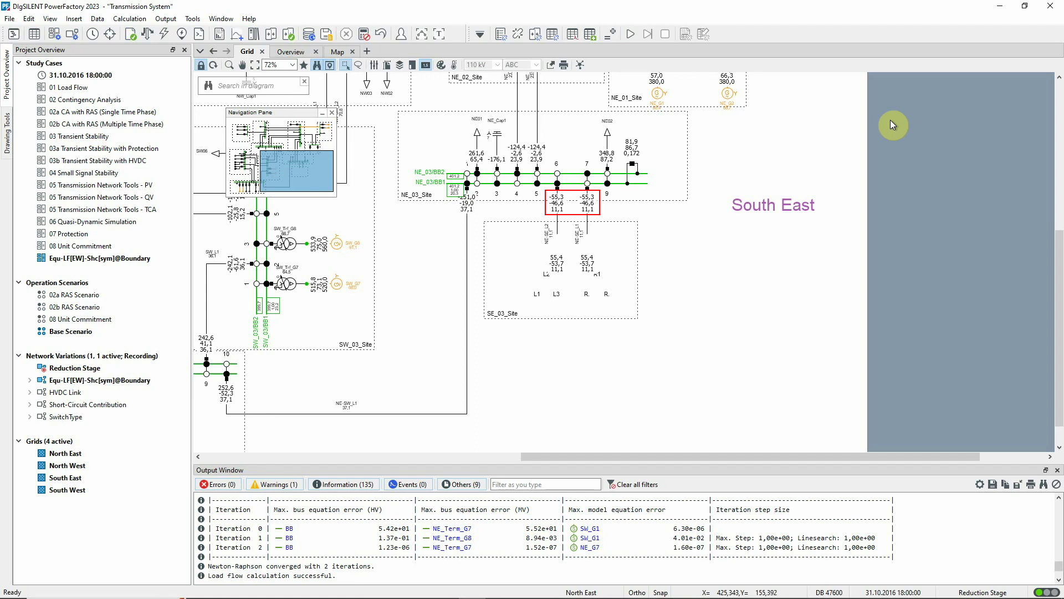
Step: Activate the 02 Contingency Analysis study case again
right_click(174, 97)
click(166, 135)
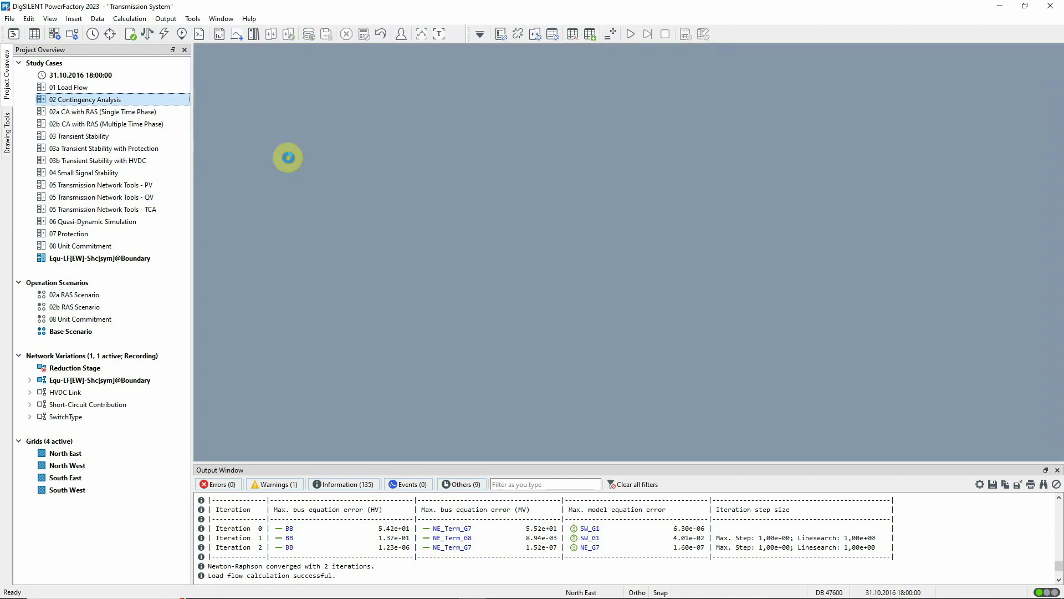